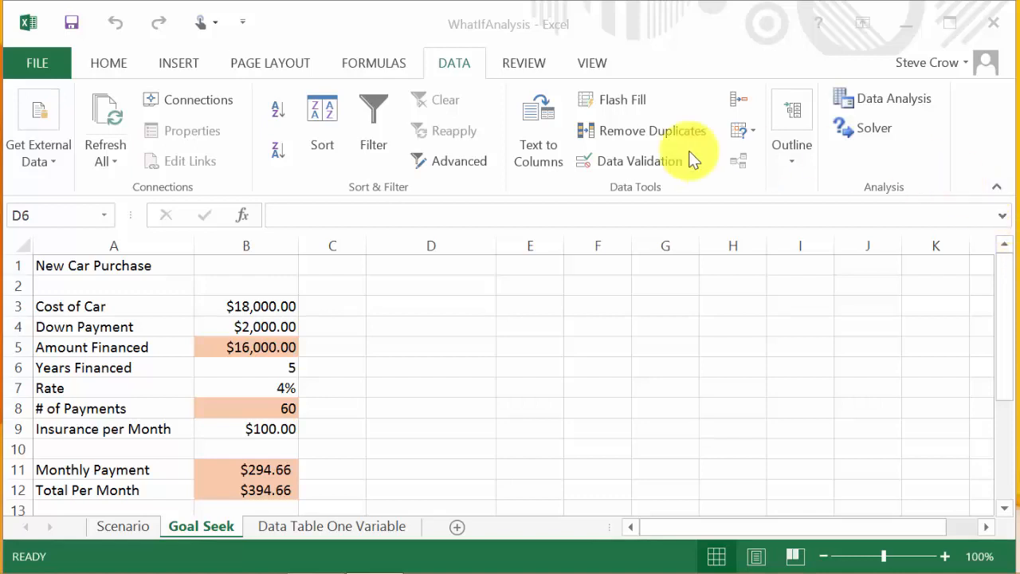
- Review the formulas behind the shaded cells for Amount Financed, # of Payments, Monthly Payment and Total Per Month
left_click(118, 61)
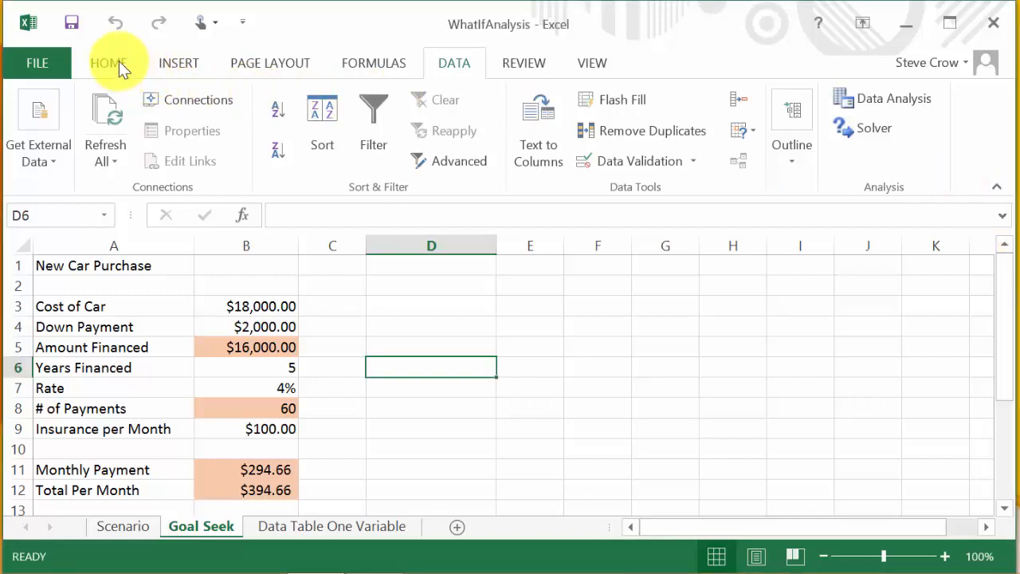
left_click(119, 61)
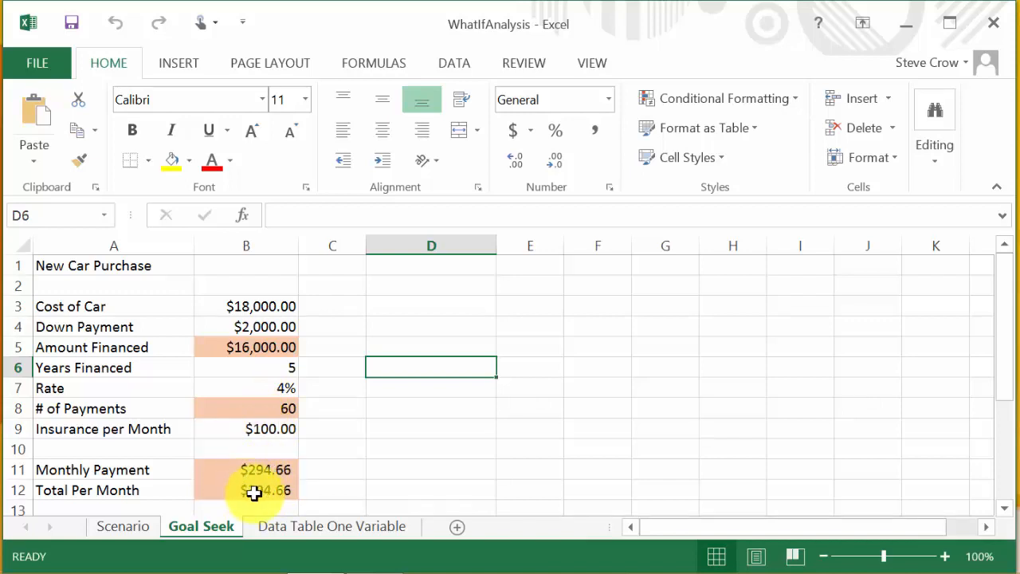
left_click(272, 346)
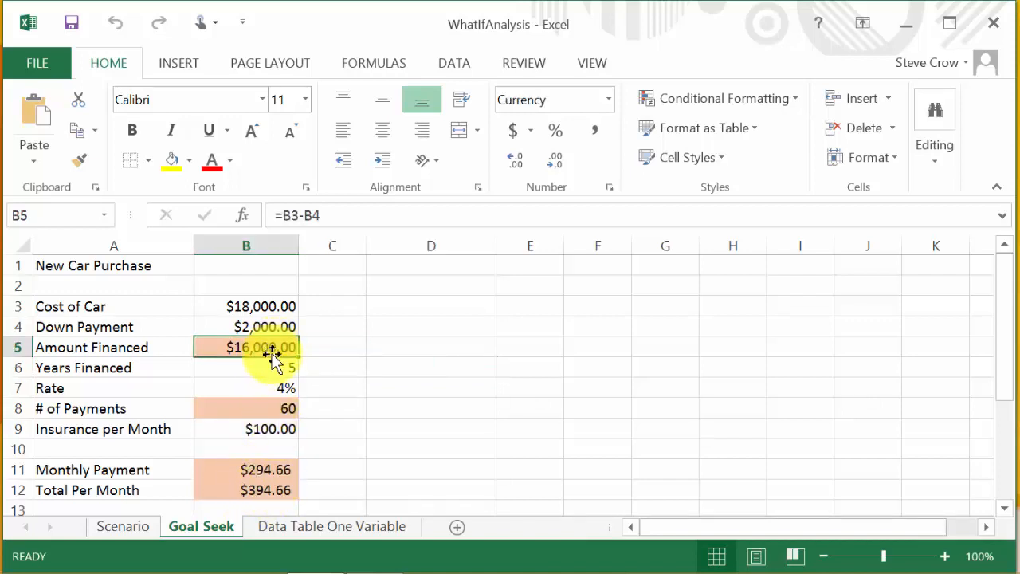
left_click(266, 408)
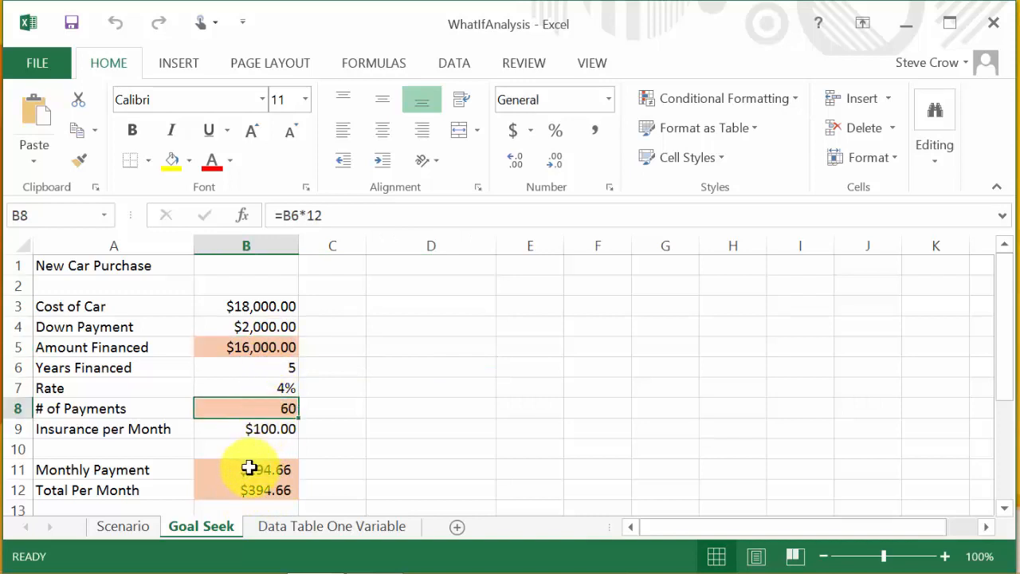
left_click(250, 468)
left_click(247, 492)
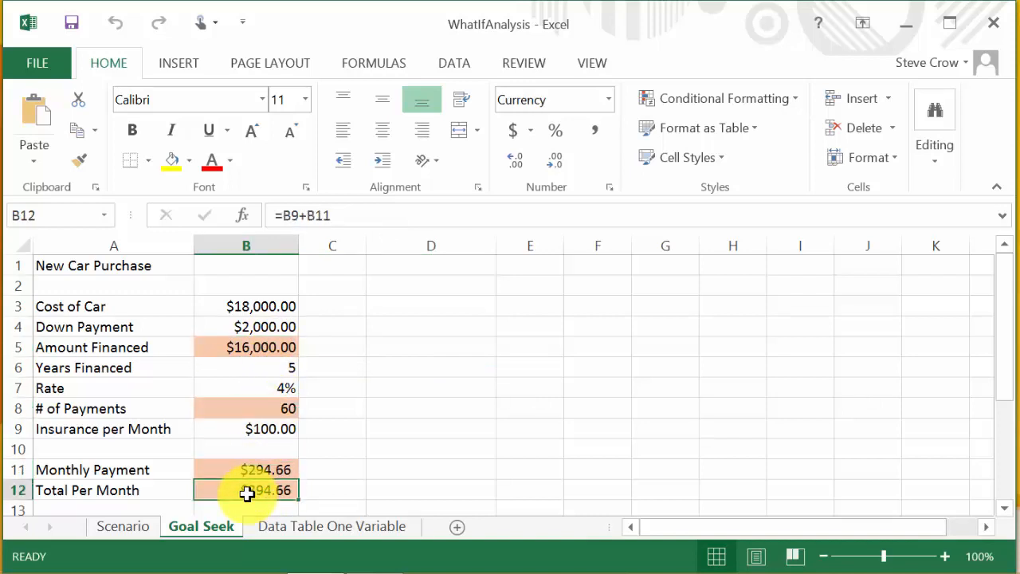
left_click(257, 346)
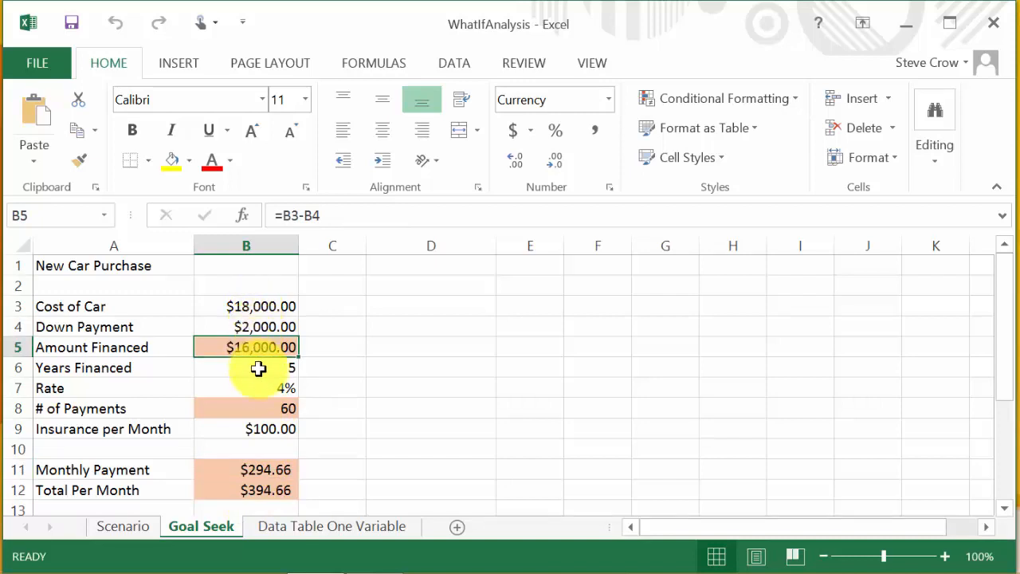
left_click(259, 408)
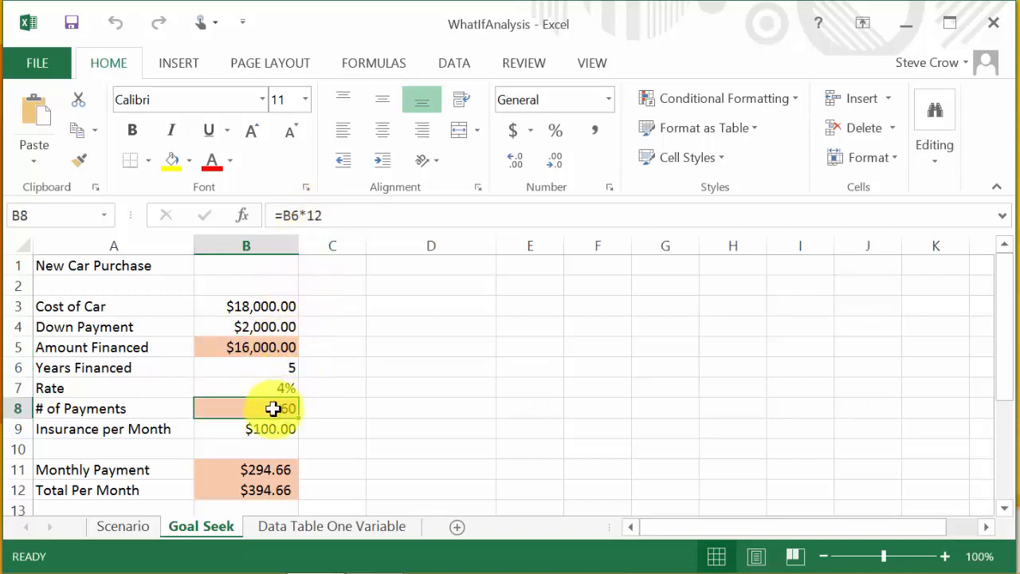
- Inspect the PMT function arguments of the Monthly Payment in B11, reading the Nper, Pv, Fv and Type descriptions
left_click(260, 470)
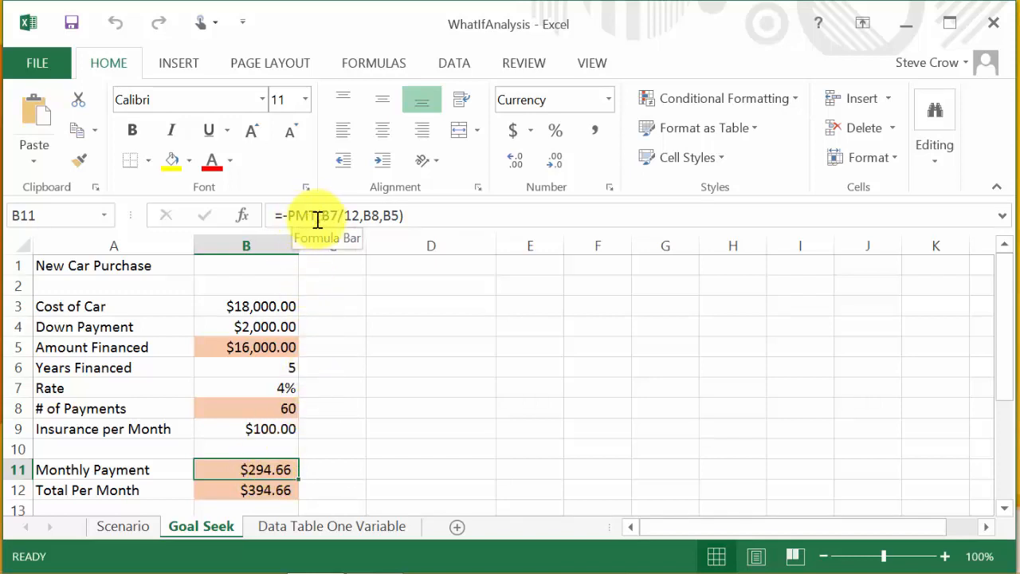
left_click(243, 215)
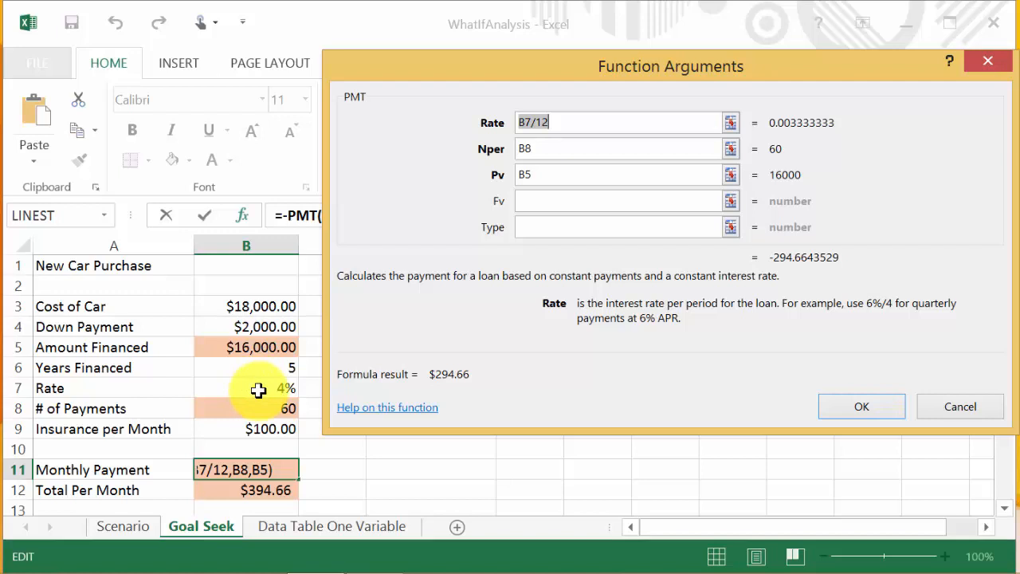
left_click(549, 150)
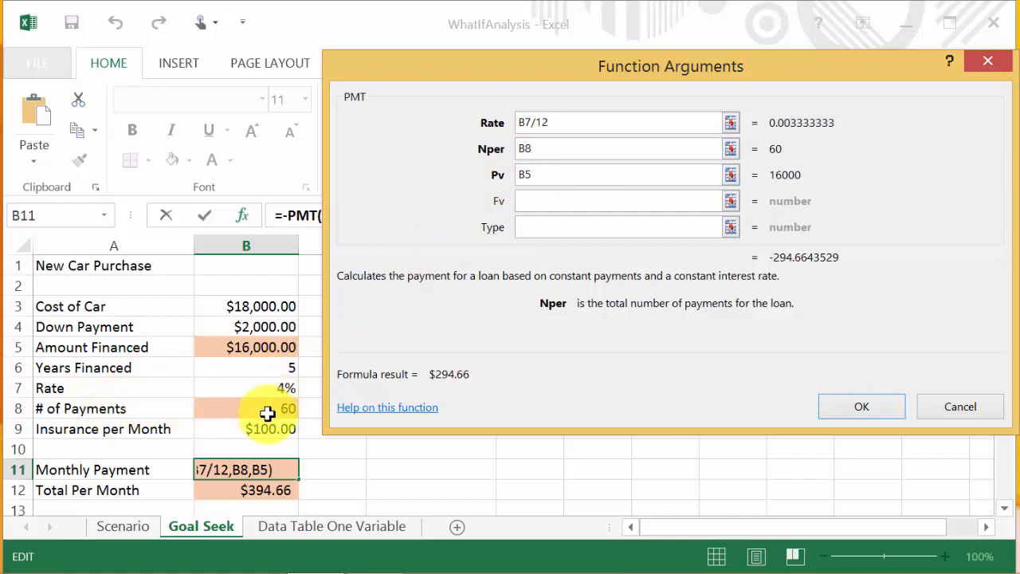
left_click(538, 177)
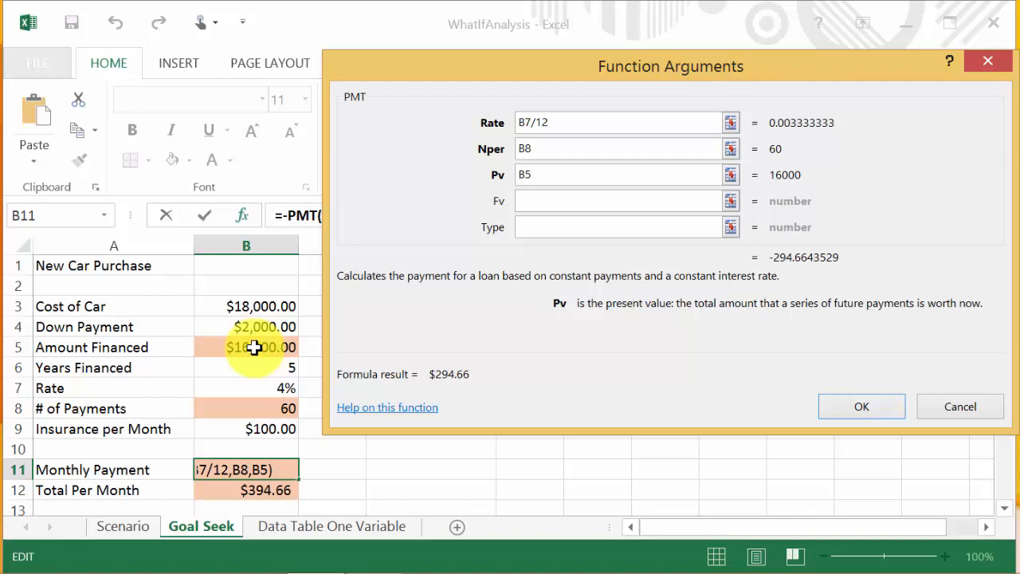
left_click(567, 203)
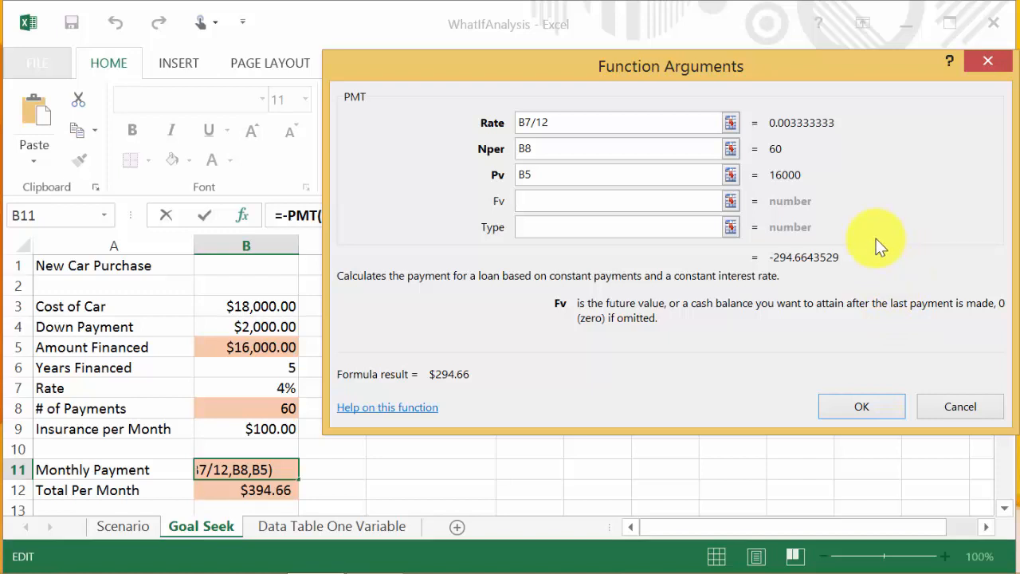
left_click(650, 227)
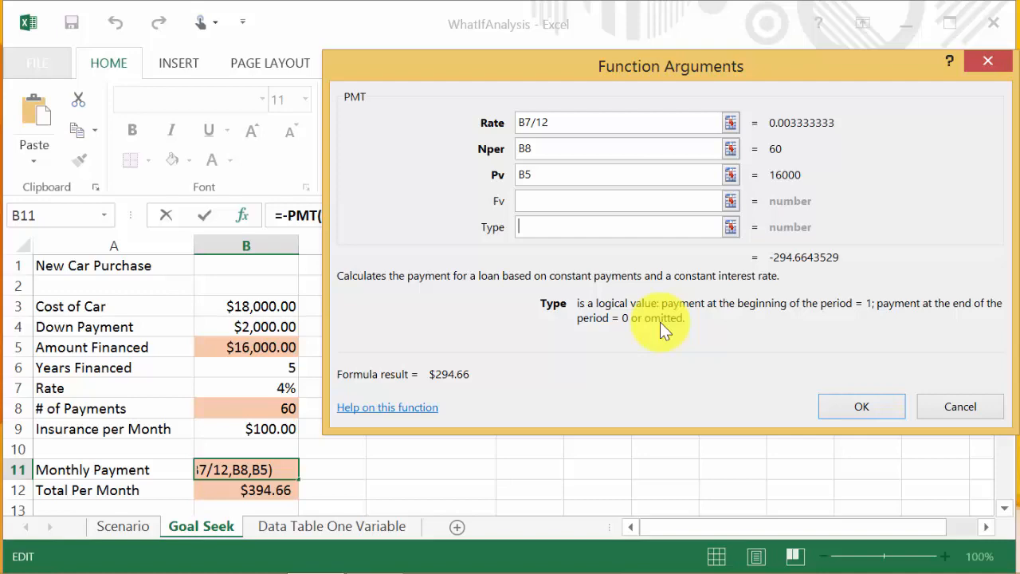
left_click(829, 398)
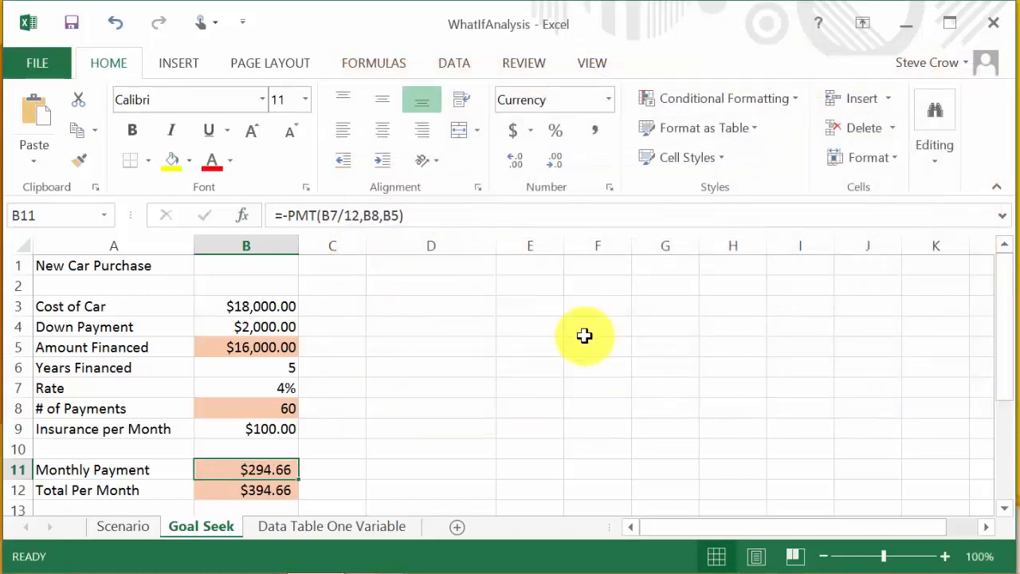
- Remove the minus sign before PMT in the Monthly Payment formula in B11
left_click(290, 217)
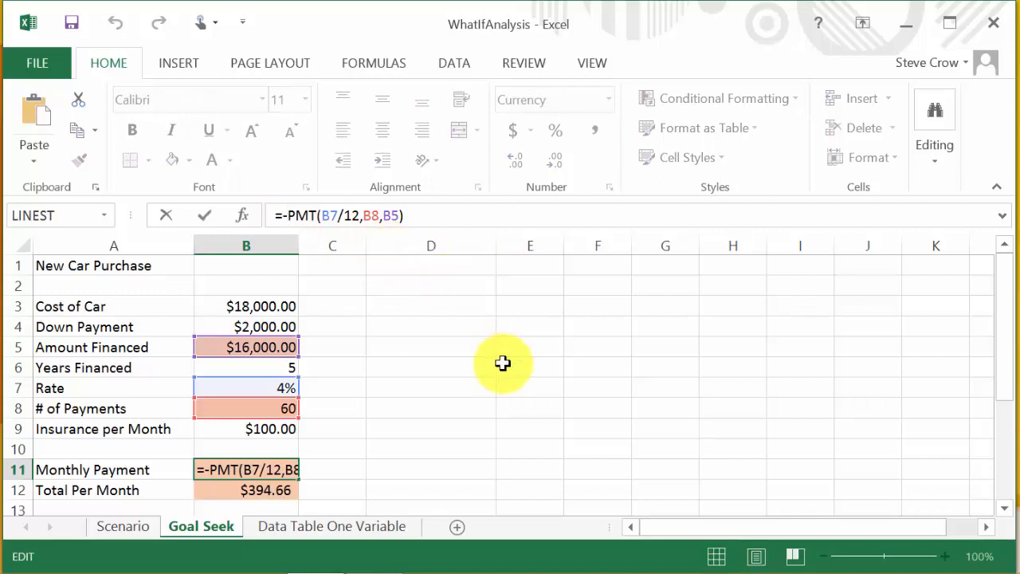
key("BackSpace")
key("Return")
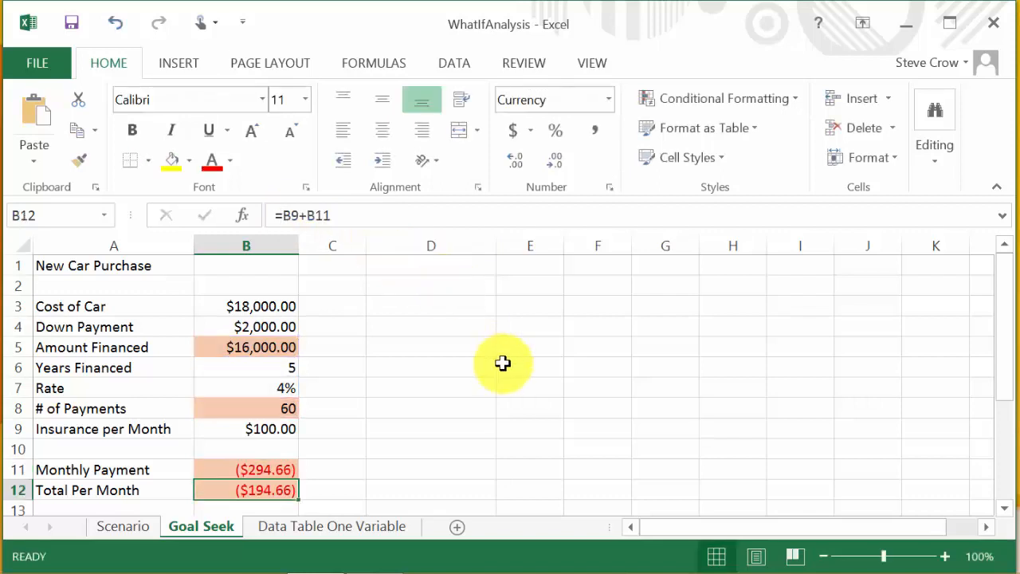
- Restore the minus sign in the B11 formula so it reads =-PMT(B7/12,B8,B5)
left_click(252, 469)
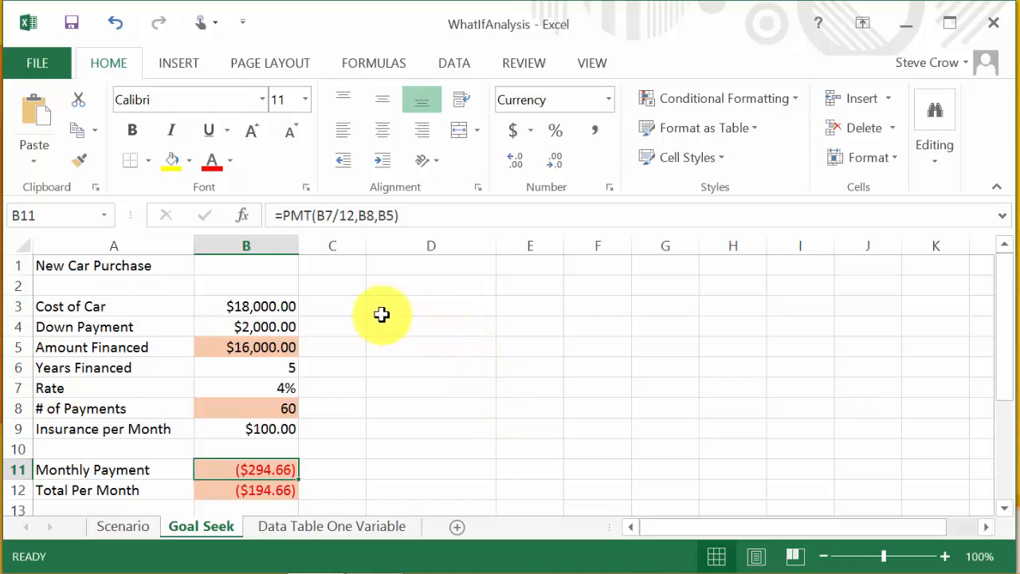
left_click(282, 217)
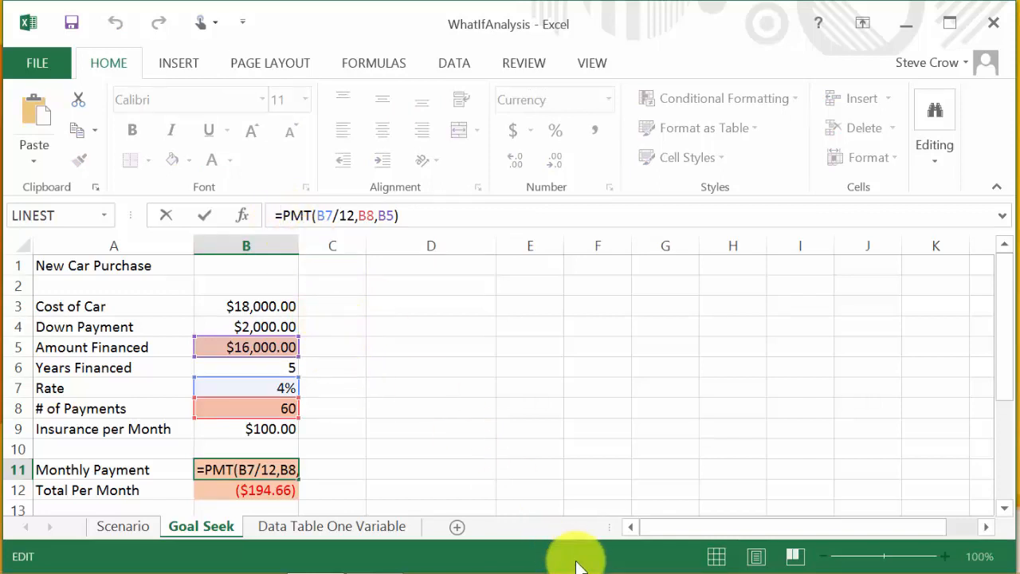
type("-")
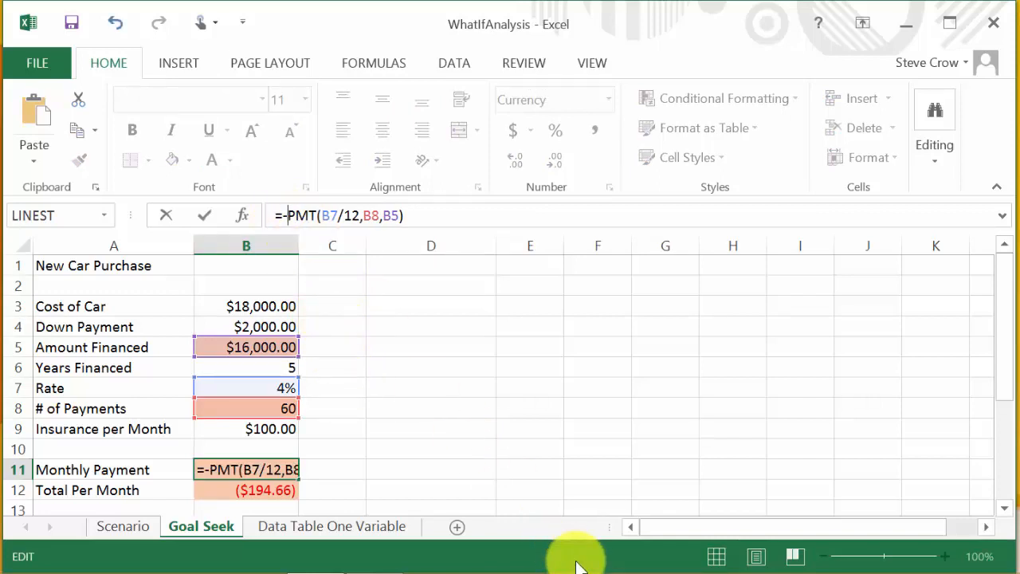
key("Return")
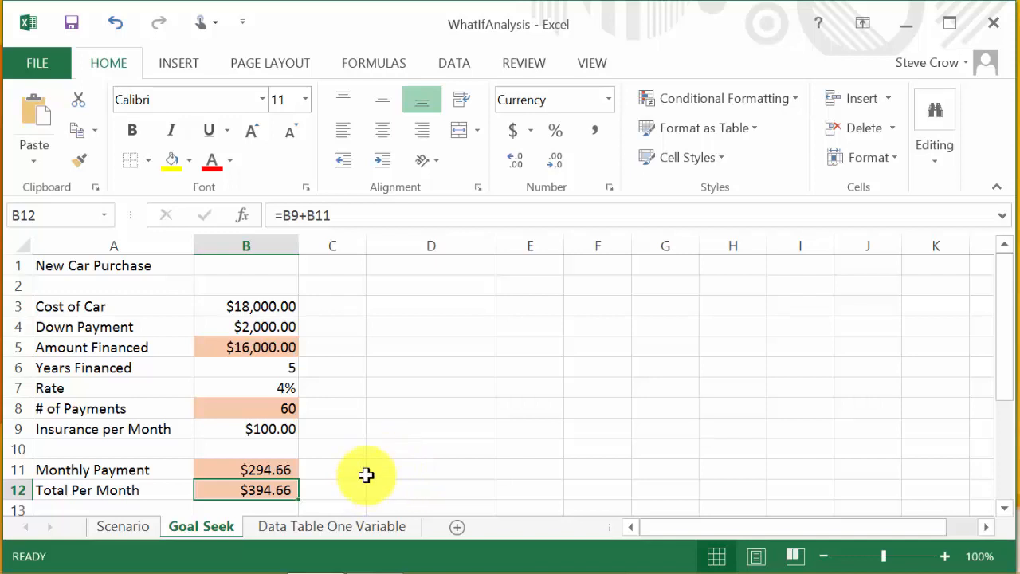
- Show the data commands and widen the workbook window until the What-If Analysis command is labelled
left_click(454, 66)
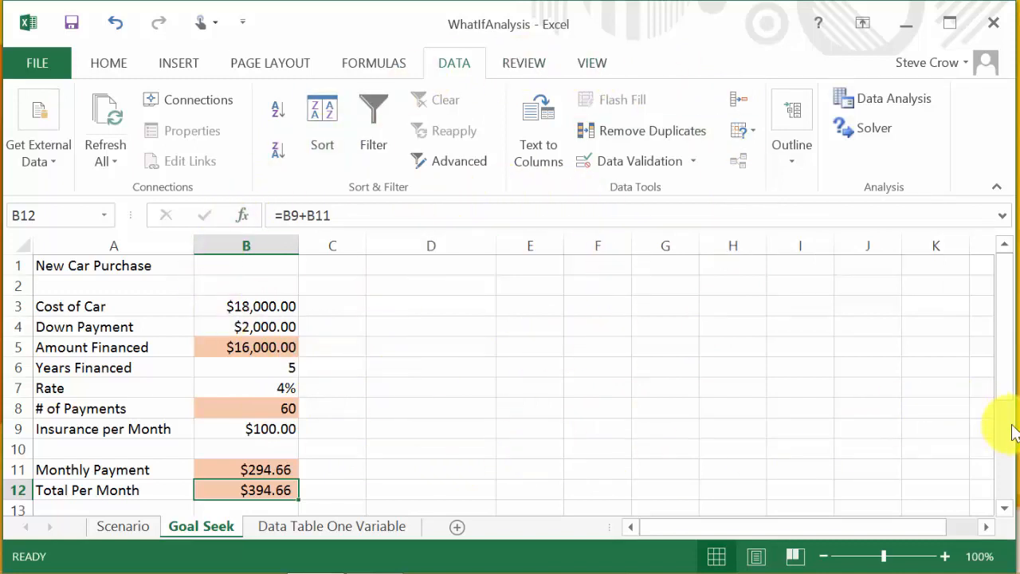
left_click_drag(1018, 422, 1019, 423)
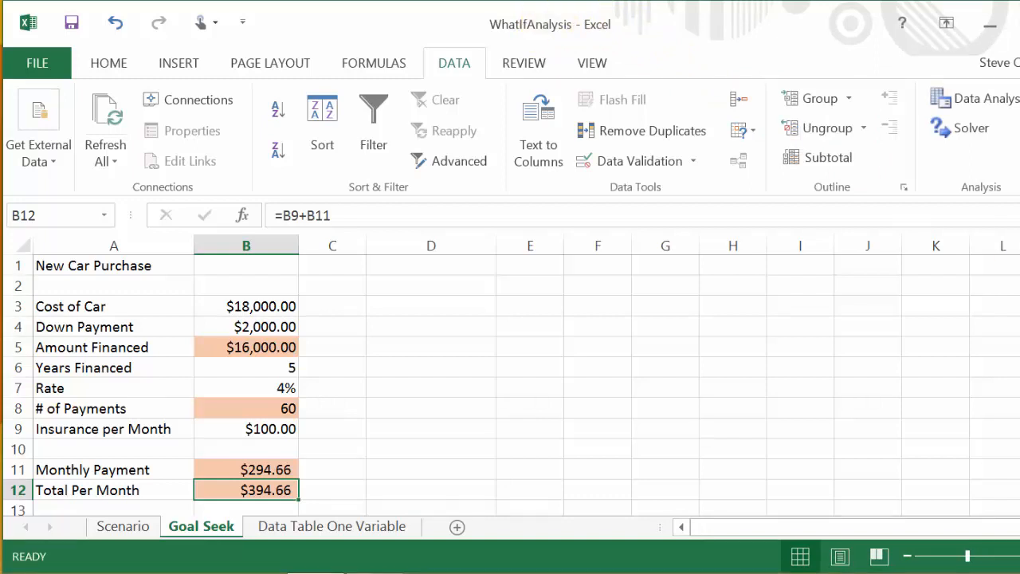
mouse_move(1019, 319)
left_mouse_down()
mouse_move(763, 325)
mouse_move(1019, 321)
left_mouse_up()
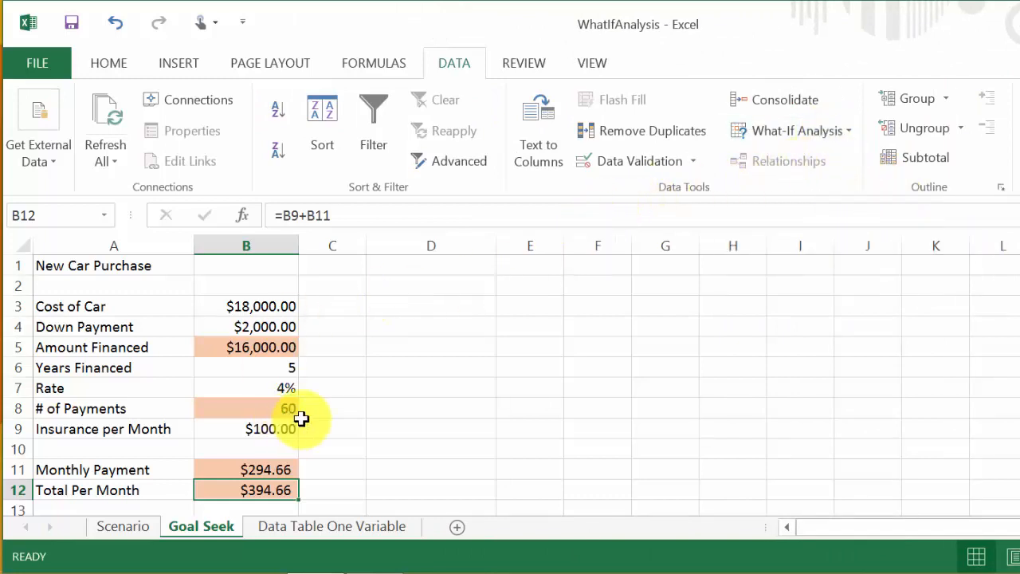
- Start a Goal Seek what-if analysis with the Total Per Month cell $B$12 as the set cell
left_click(846, 134)
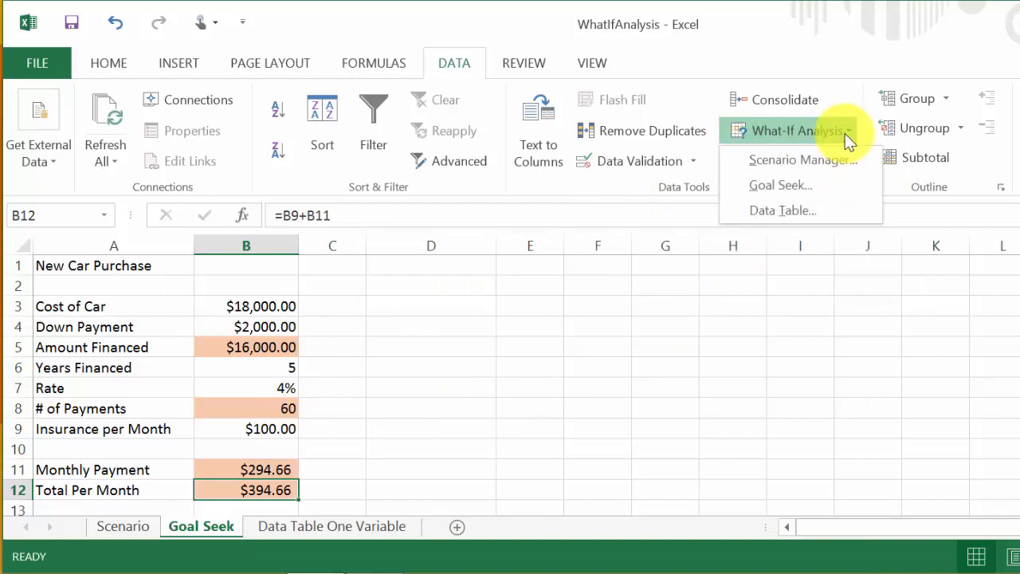
left_click(781, 185)
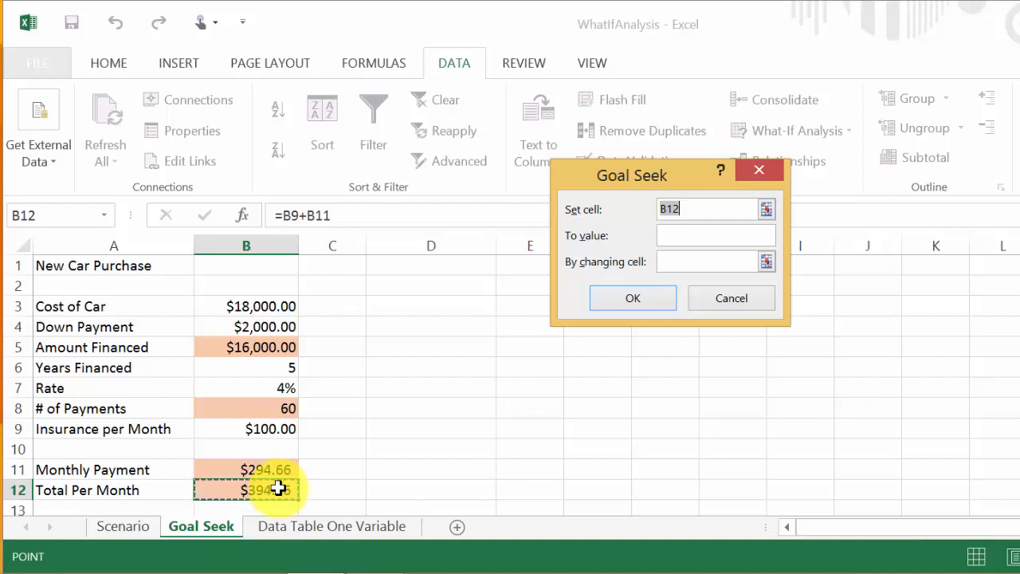
left_click(675, 205)
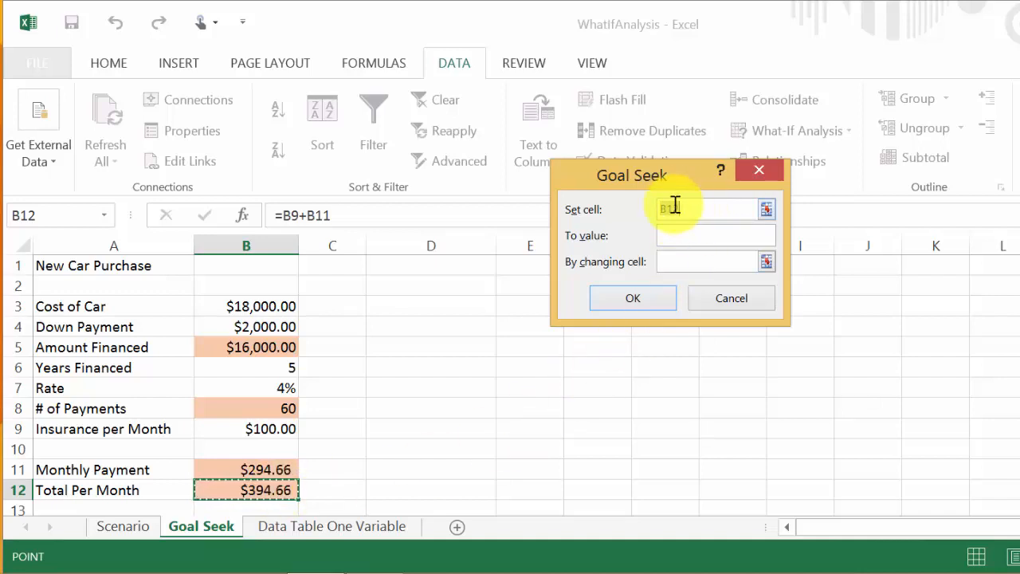
left_click(765, 209)
left_click(280, 494)
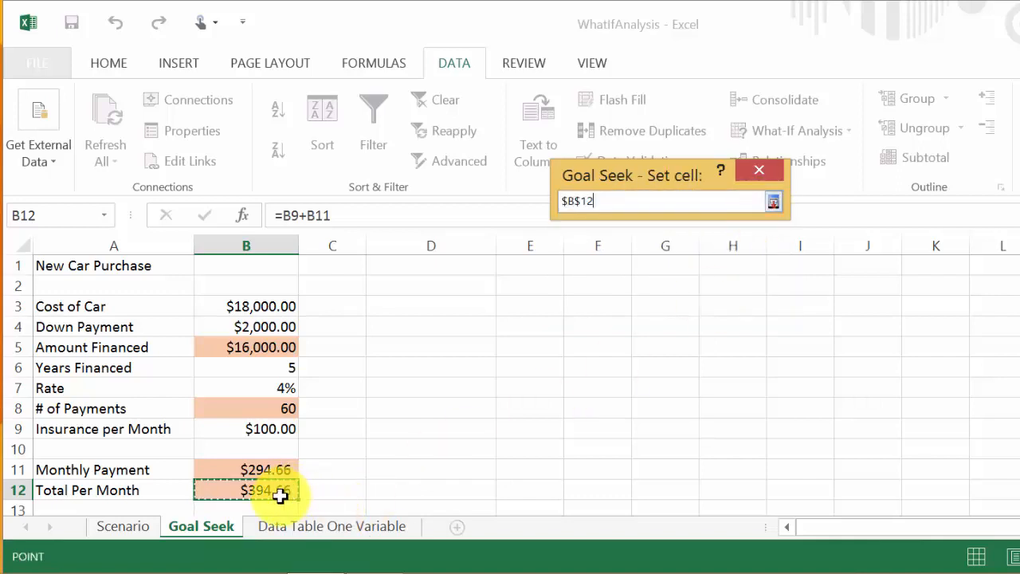
left_click(774, 201)
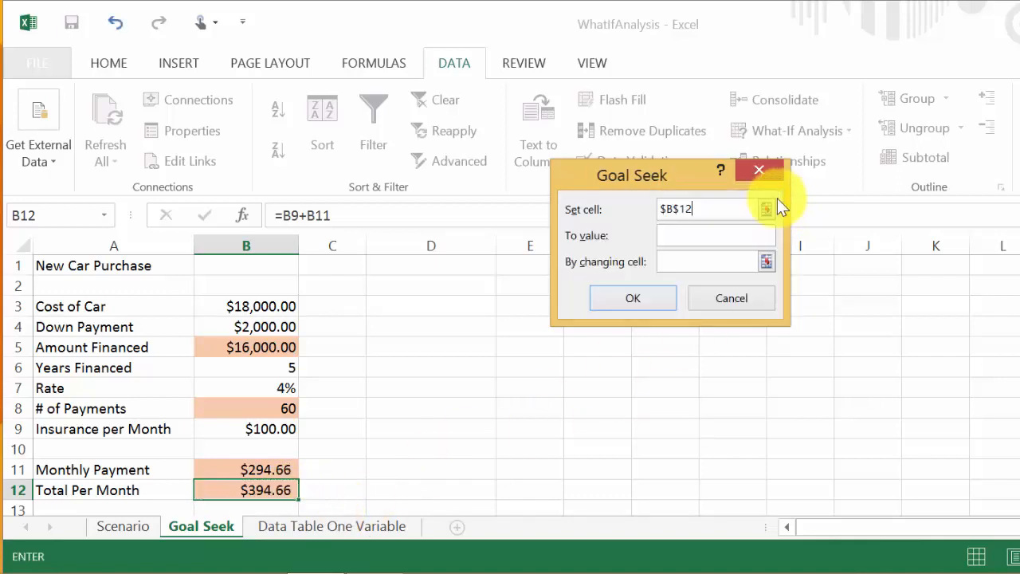
- Run Goal Seek to the value 330 by changing the Cost of Car cell $B$3, accept the solution, and undo it
left_click(674, 236)
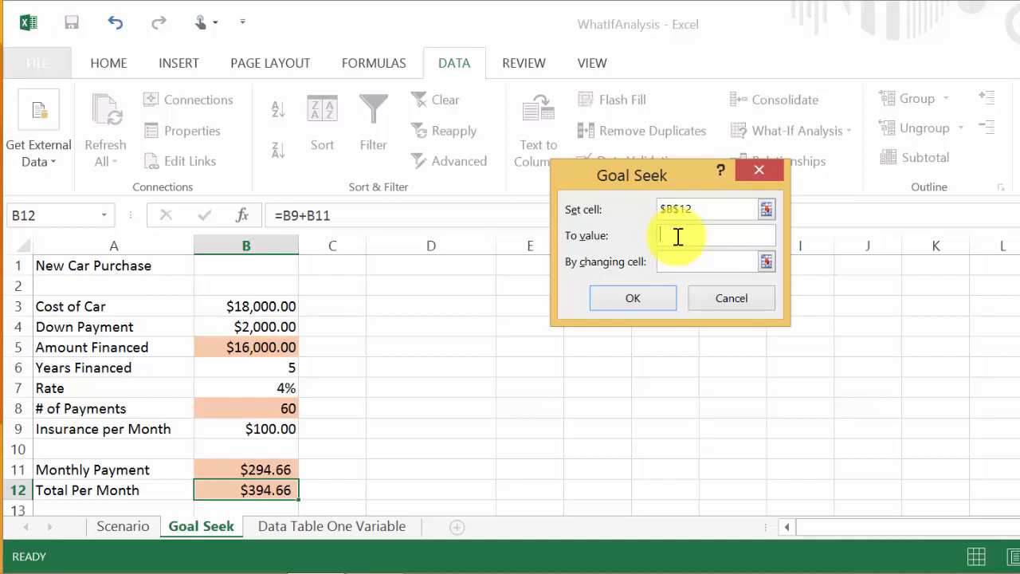
type("330")
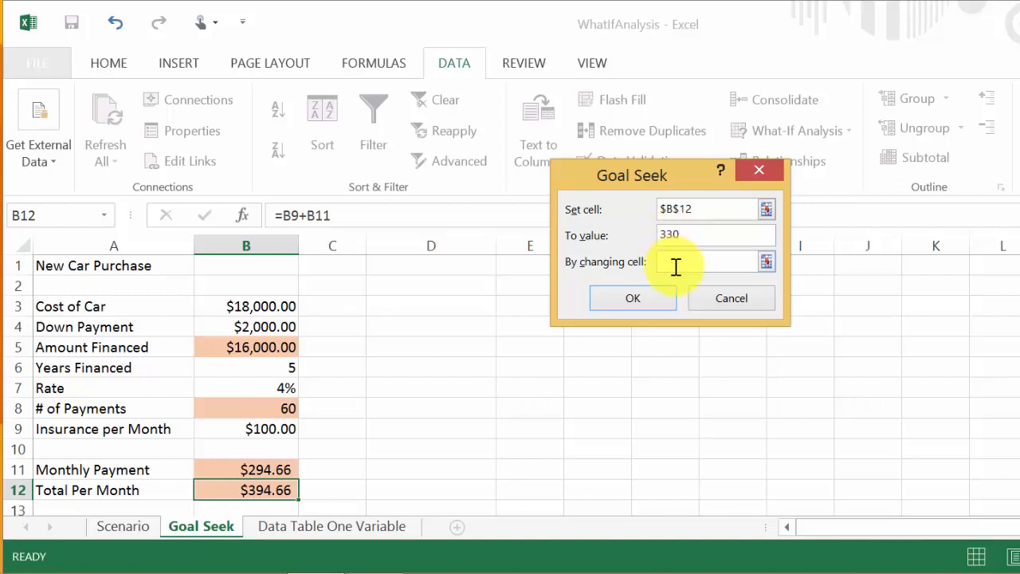
left_click(676, 266)
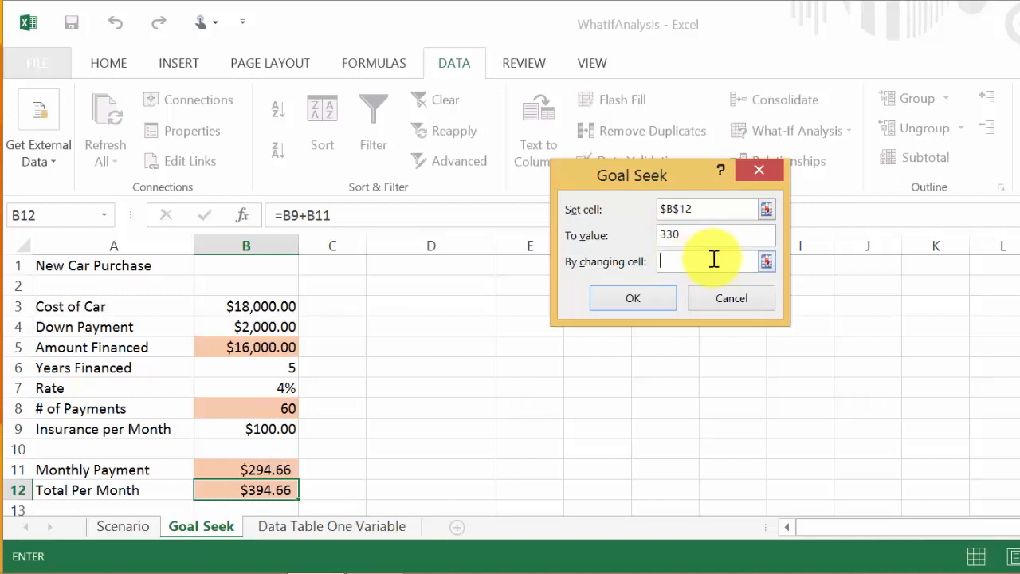
left_click(264, 308)
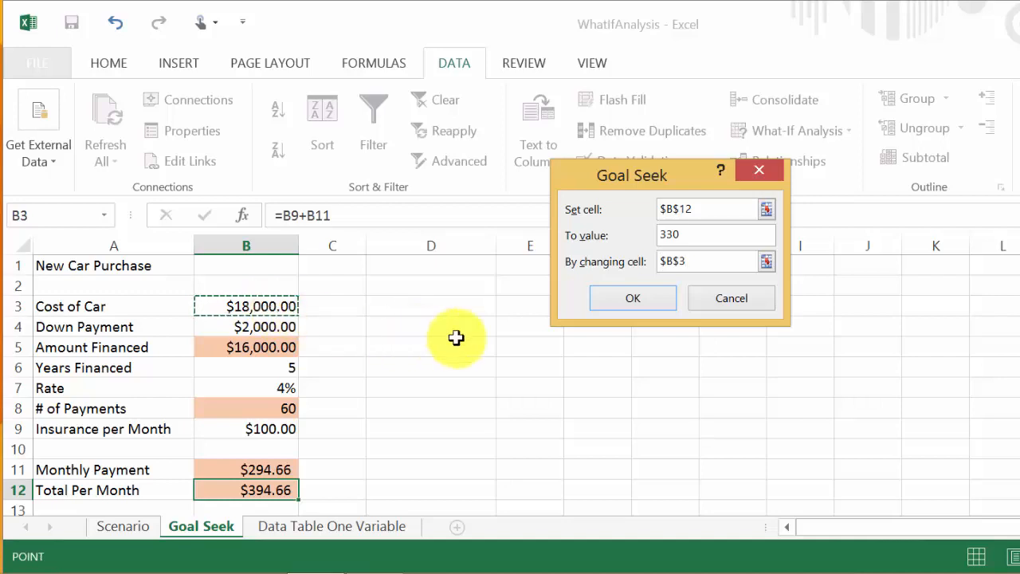
left_click(626, 308)
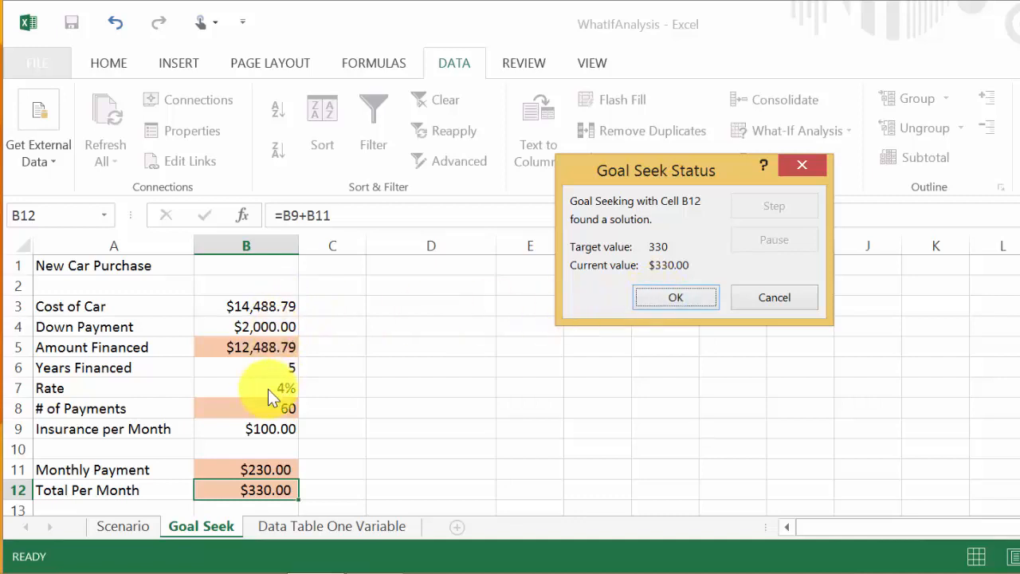
left_click(664, 297)
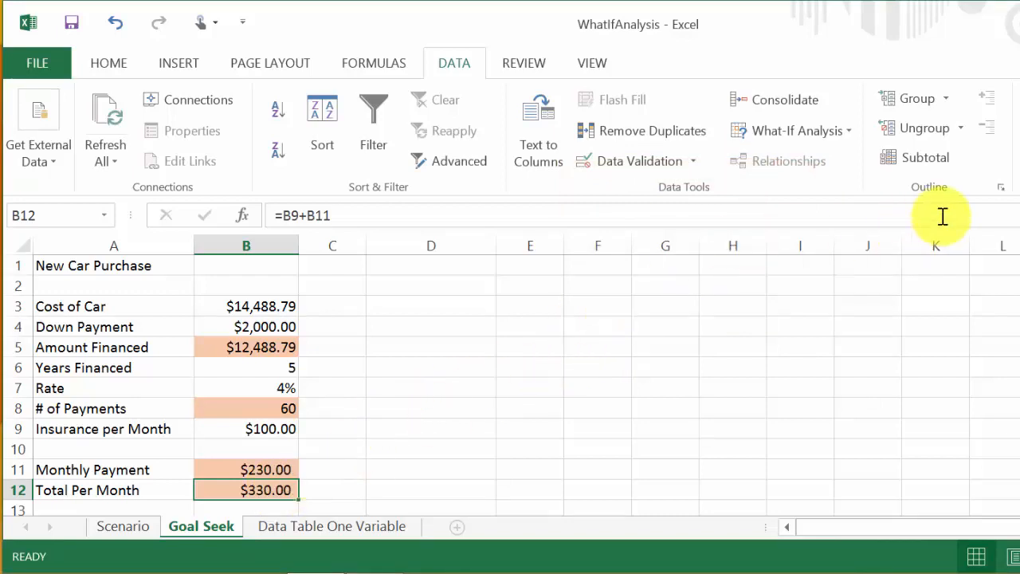
left_click(117, 23)
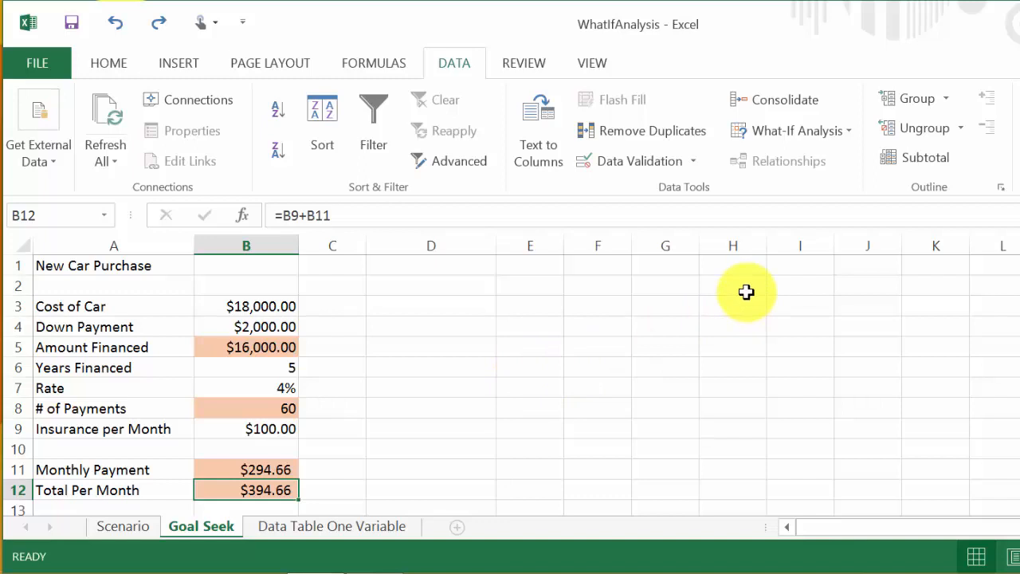
- Run Goal Seek on Total Per Month cell $B$12 to the value 330 by changing Down Payment cell $B$4, and discard the solution
left_click(849, 133)
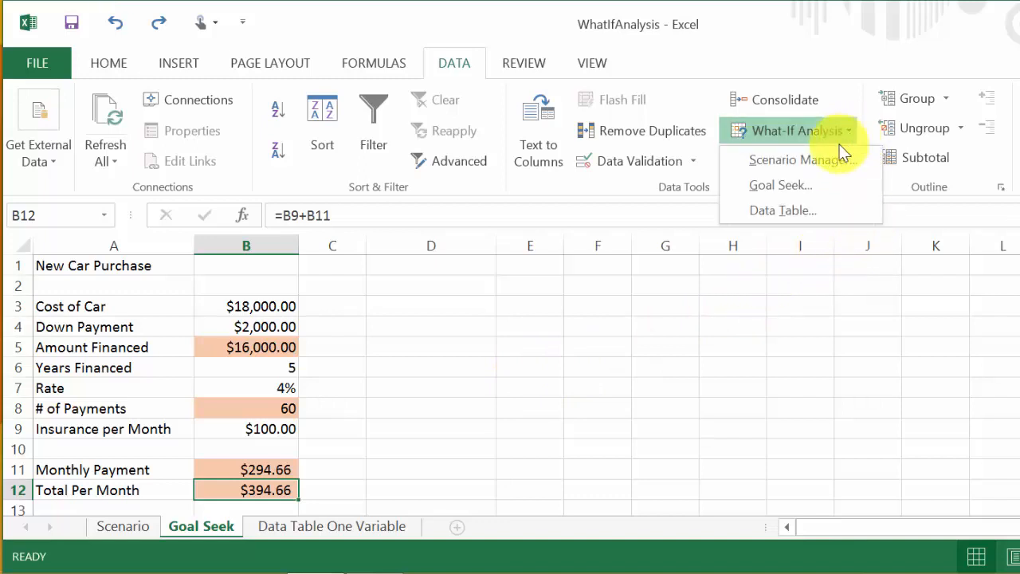
left_click(802, 189)
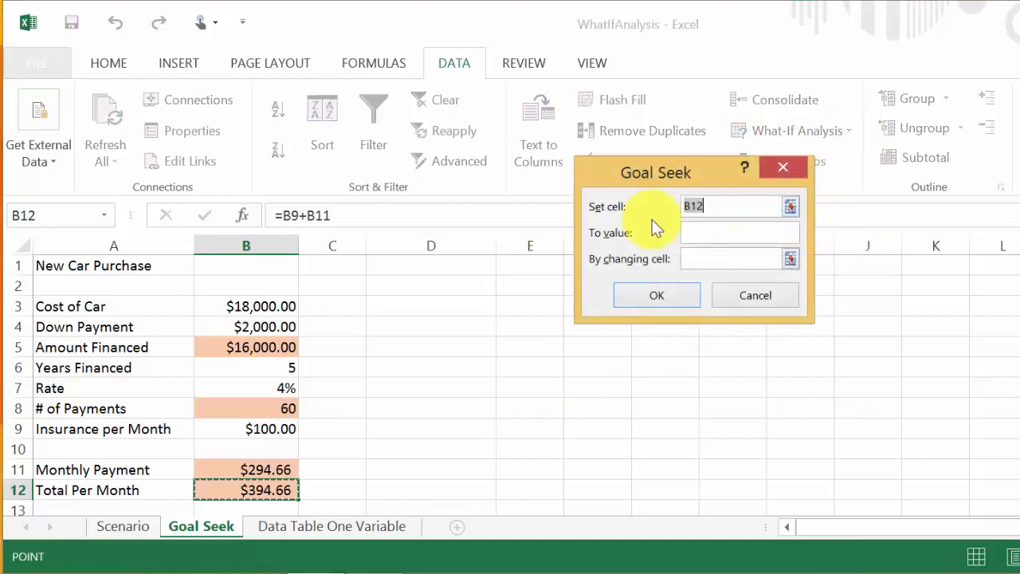
left_click(248, 490)
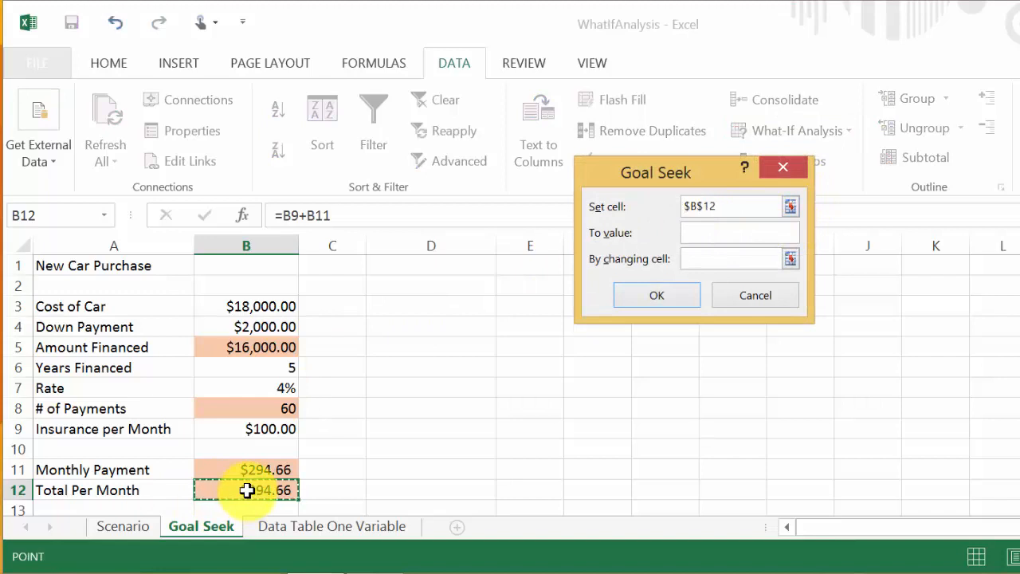
left_click(729, 231)
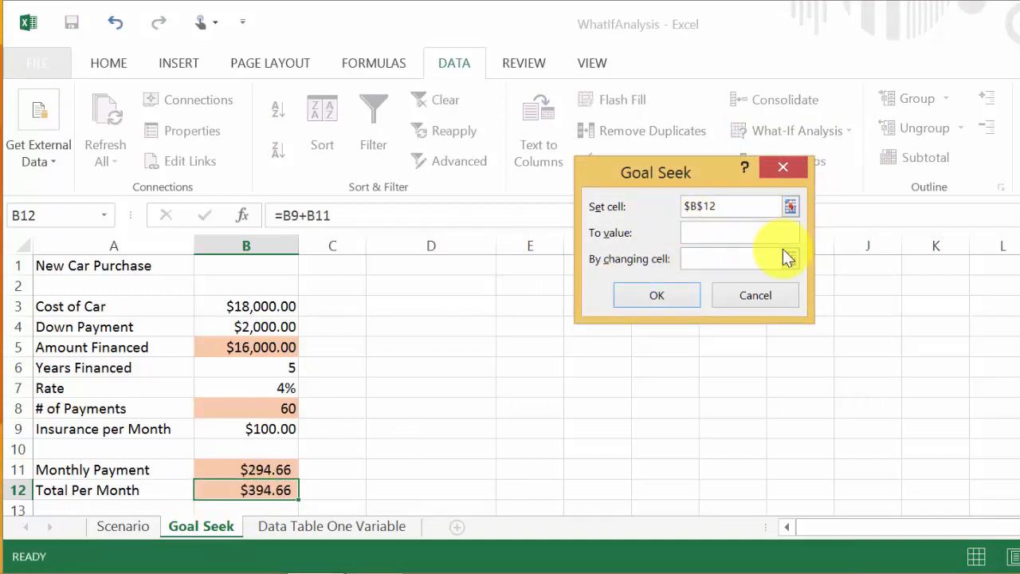
type("330")
left_click(761, 258)
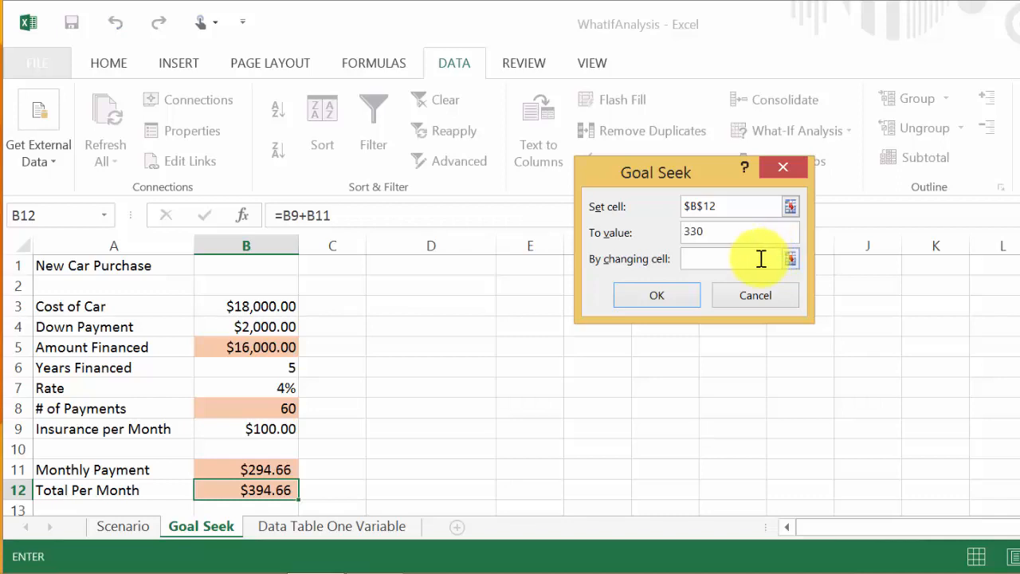
left_click(268, 326)
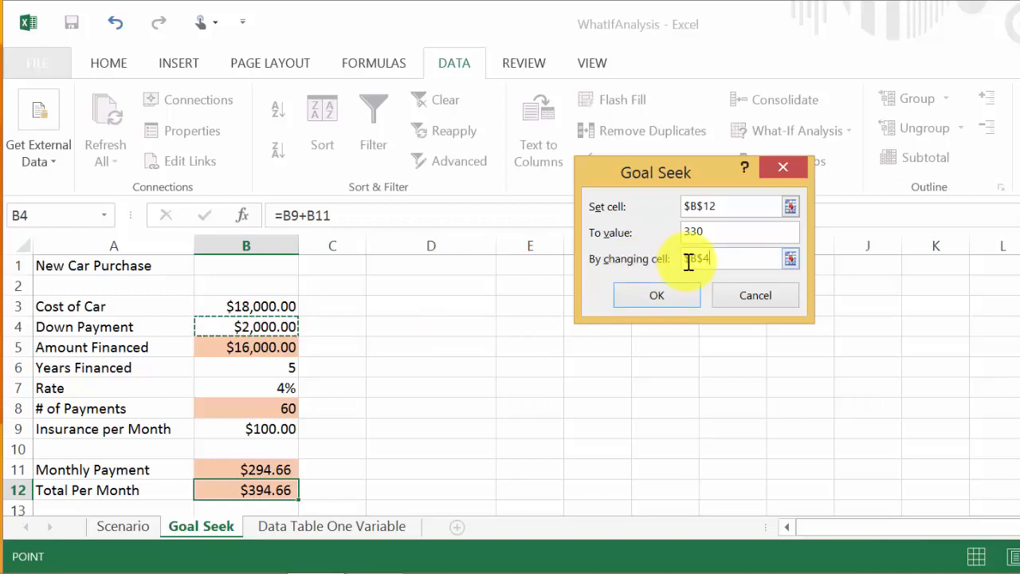
left_click(655, 293)
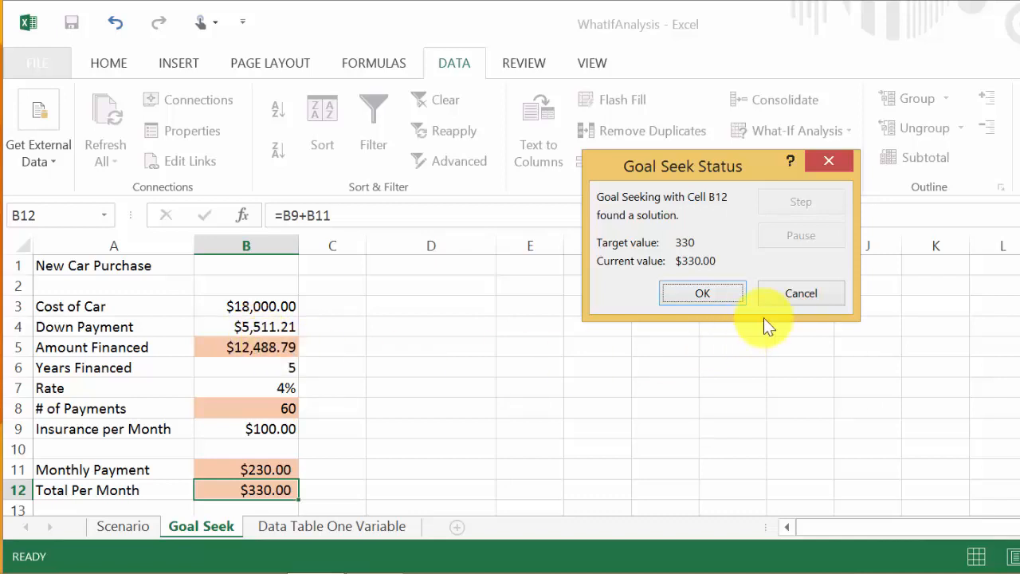
left_click(787, 296)
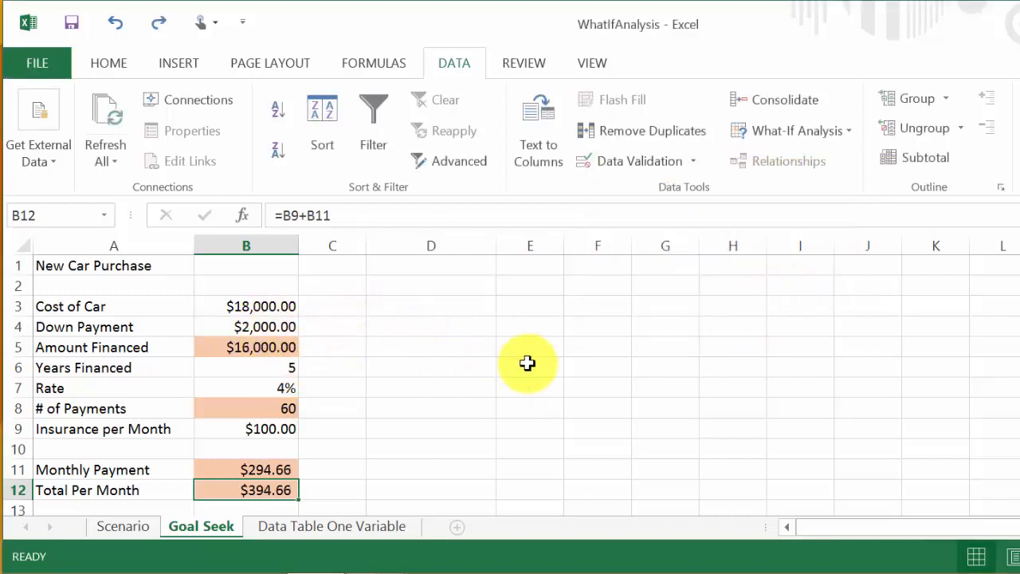
- Run Goal Seek on Total Per Month cell B12 to the value 500 by changing Cost of Car cell $B$3, and discard the solution
left_click(838, 130)
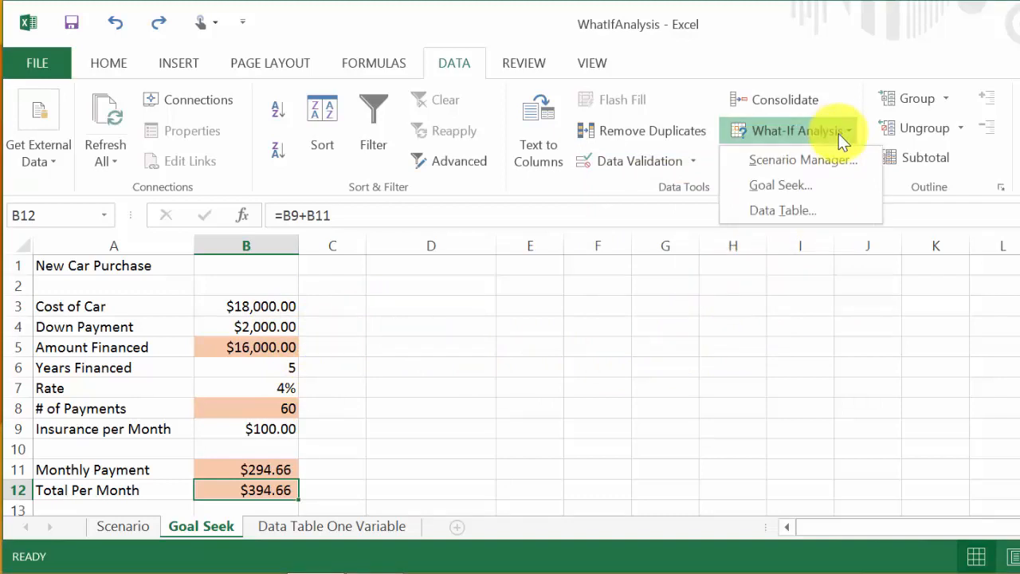
left_click(790, 185)
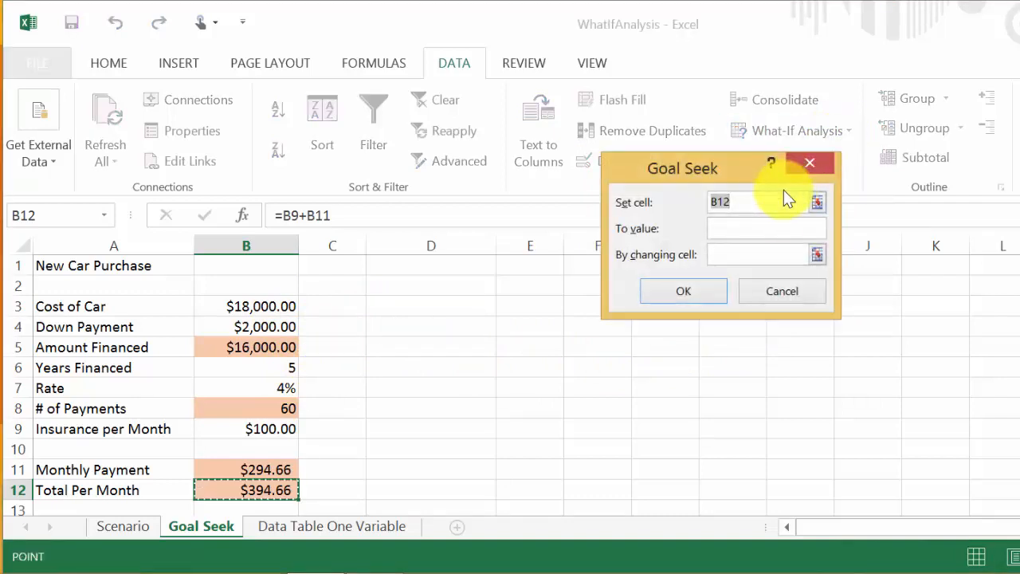
left_click(737, 230)
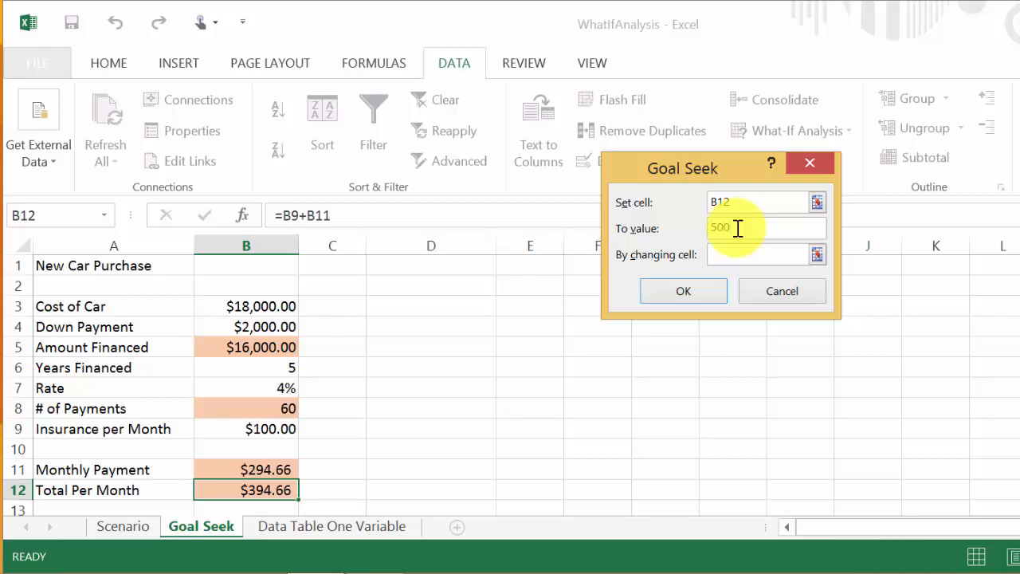
type("500")
left_click(734, 257)
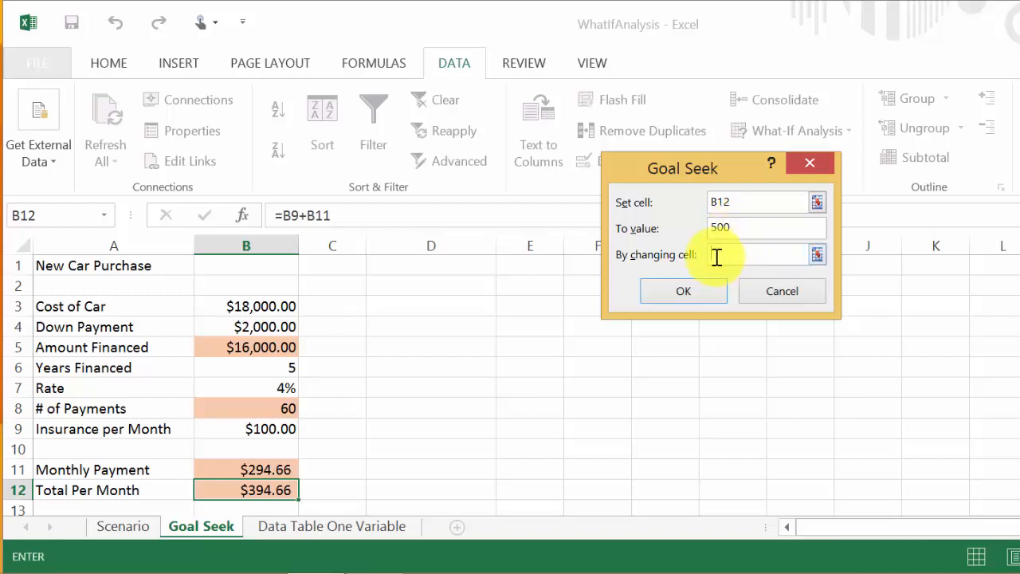
left_click(266, 308)
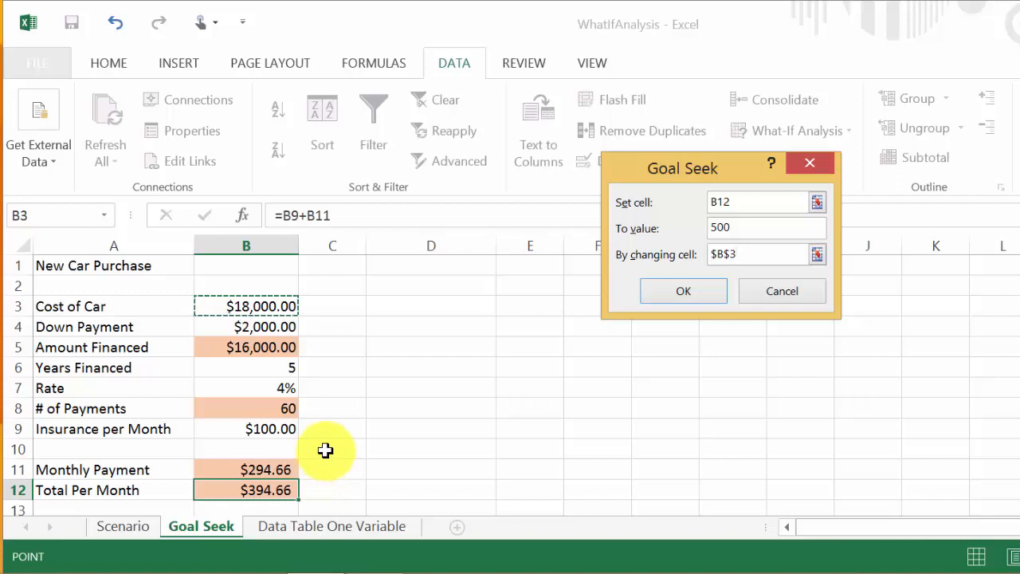
left_click(702, 297)
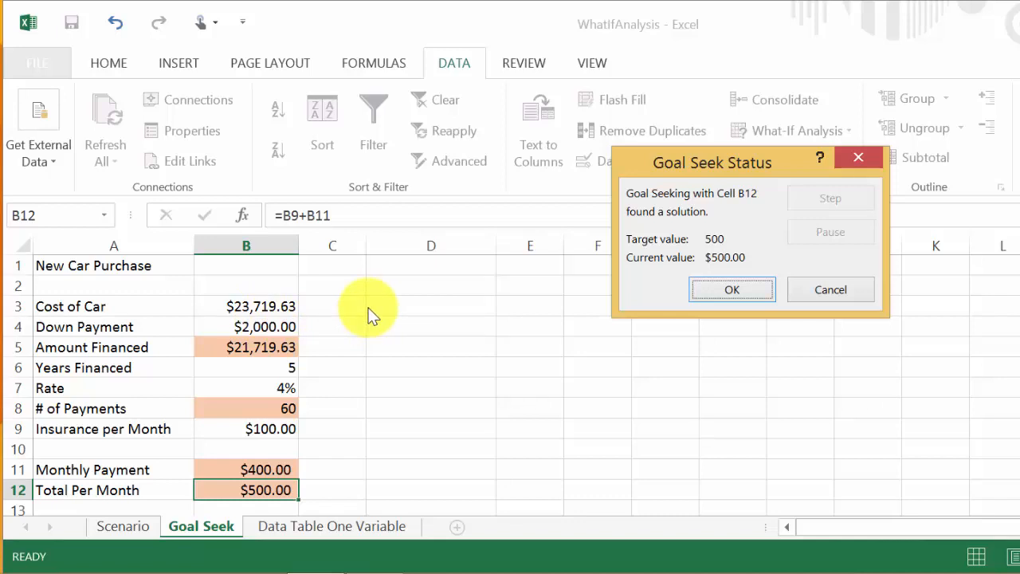
left_click(833, 290)
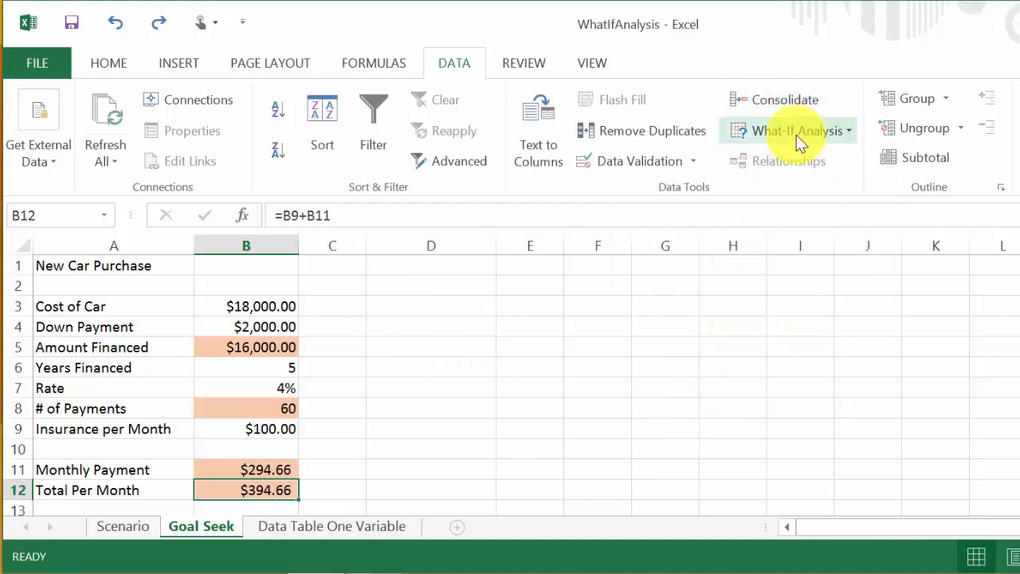
left_click(835, 133)
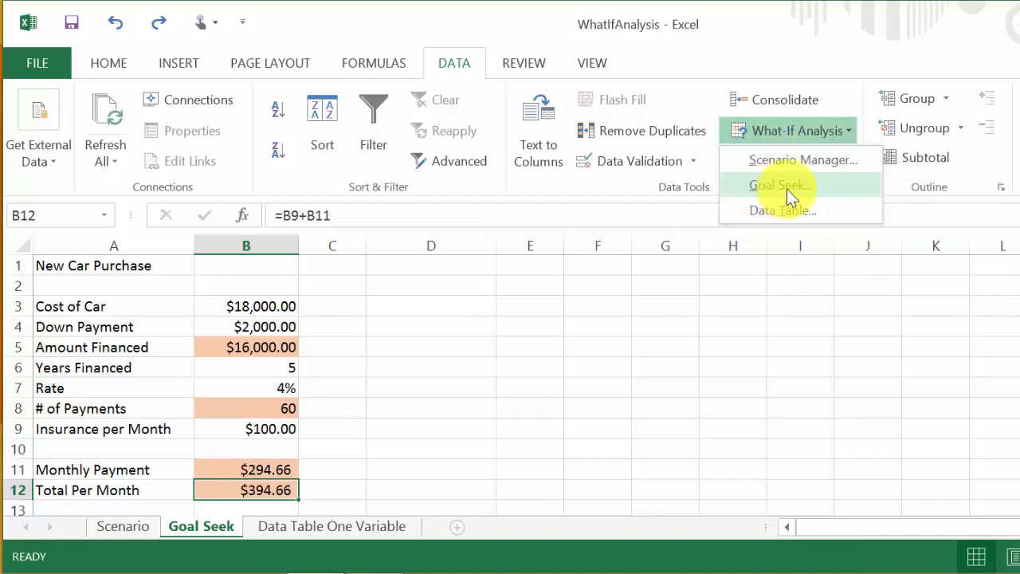
left_click(426, 380)
left_click(410, 371)
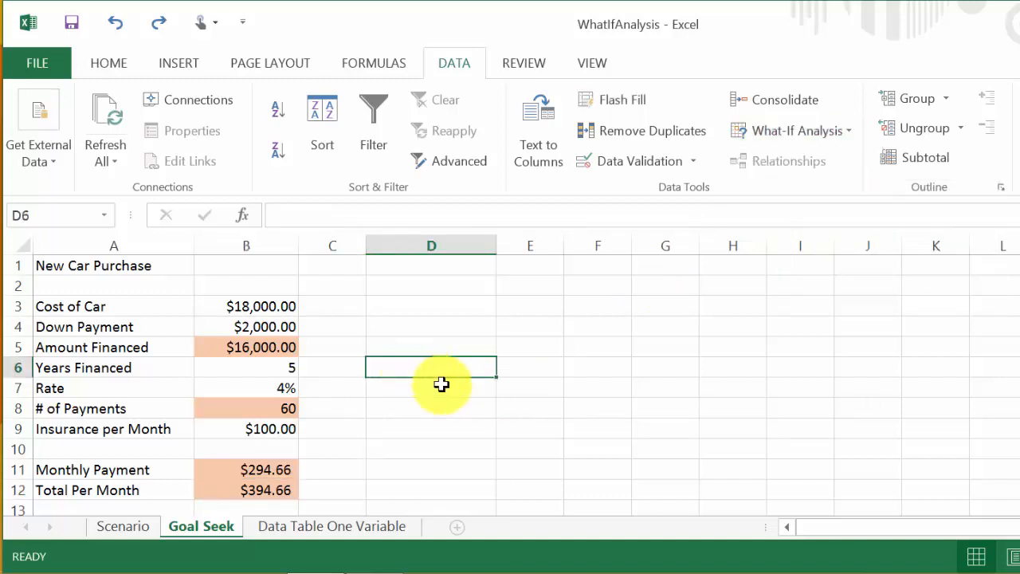